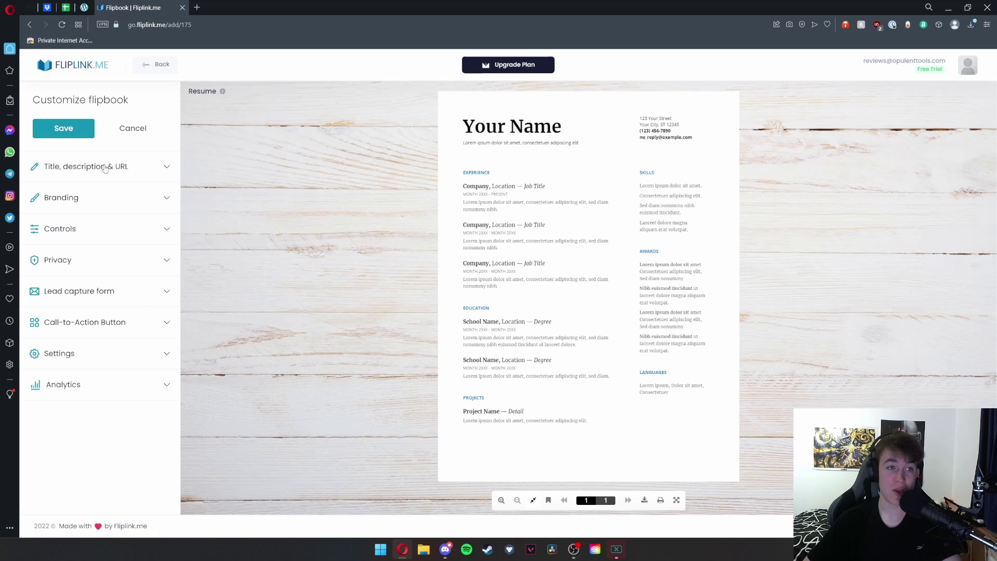
Save the flipbook, reopen the Resume flipbook for editing, and change its title to "Flipbook 1".
left_click(75, 133)
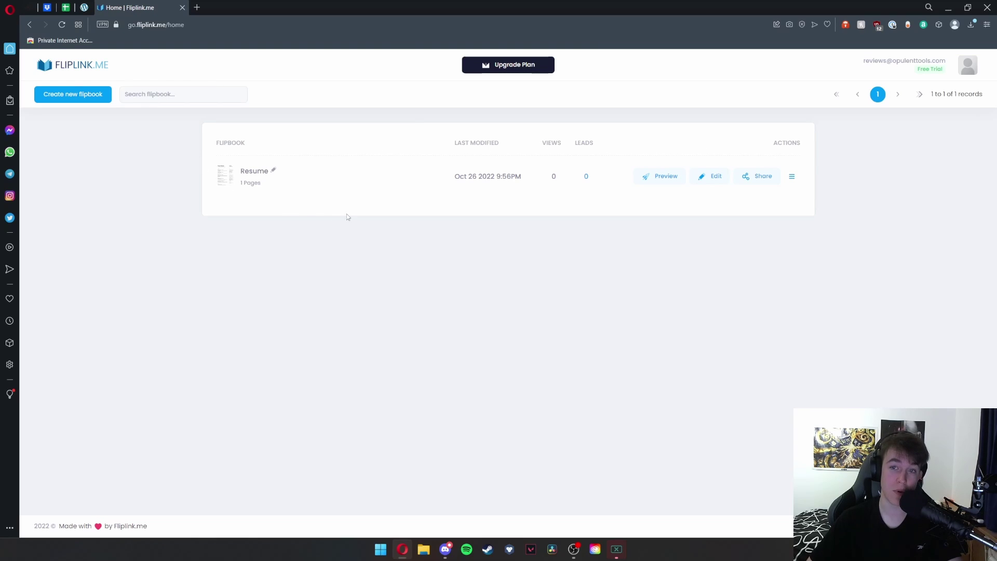
left_click(710, 176)
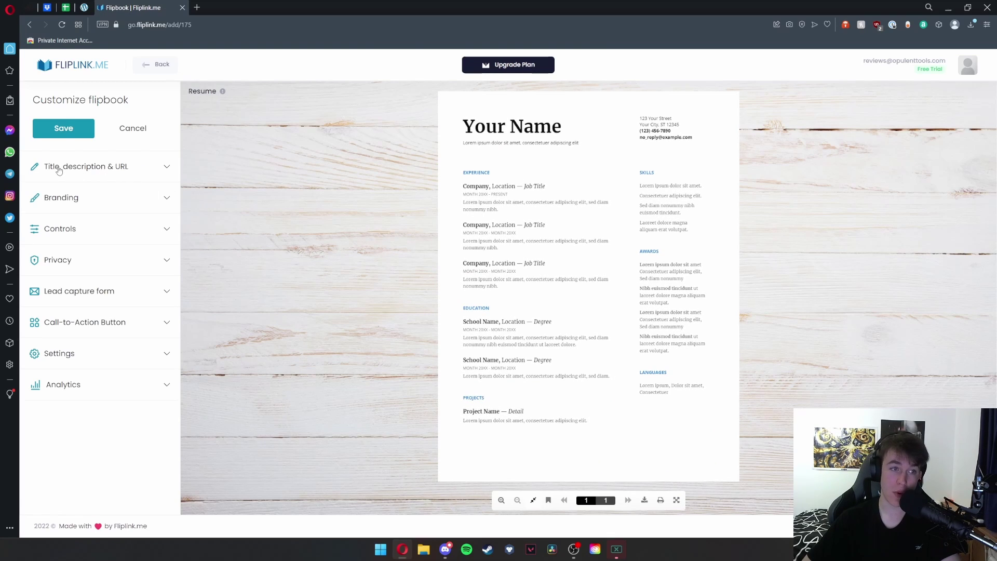
left_click(59, 171)
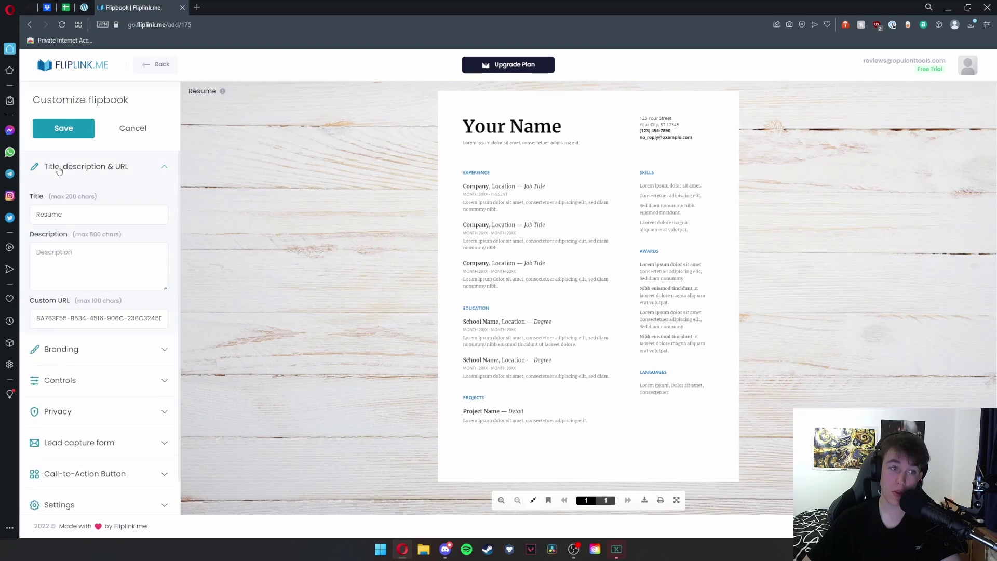
double_click(78, 213)
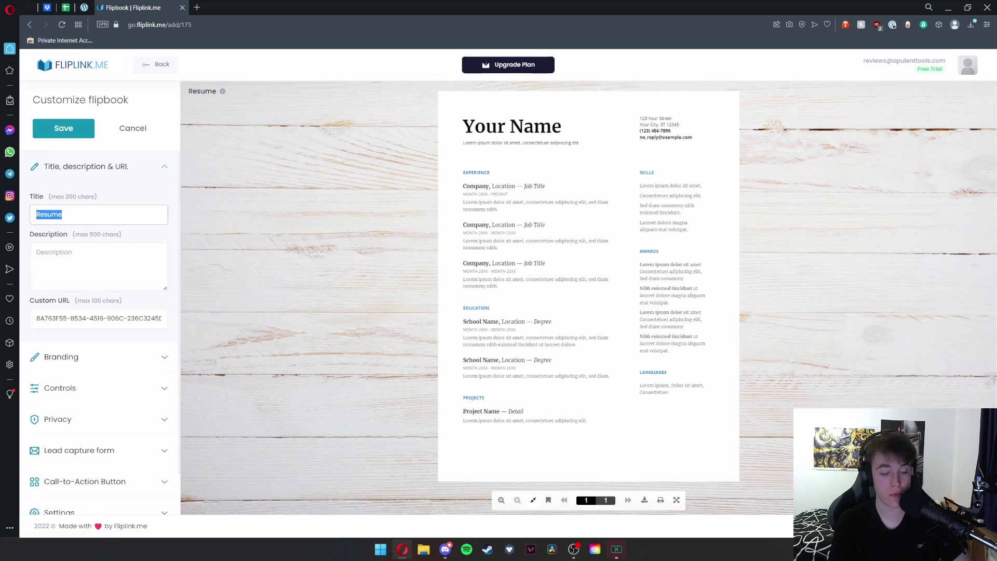
type("Flipbook 1")
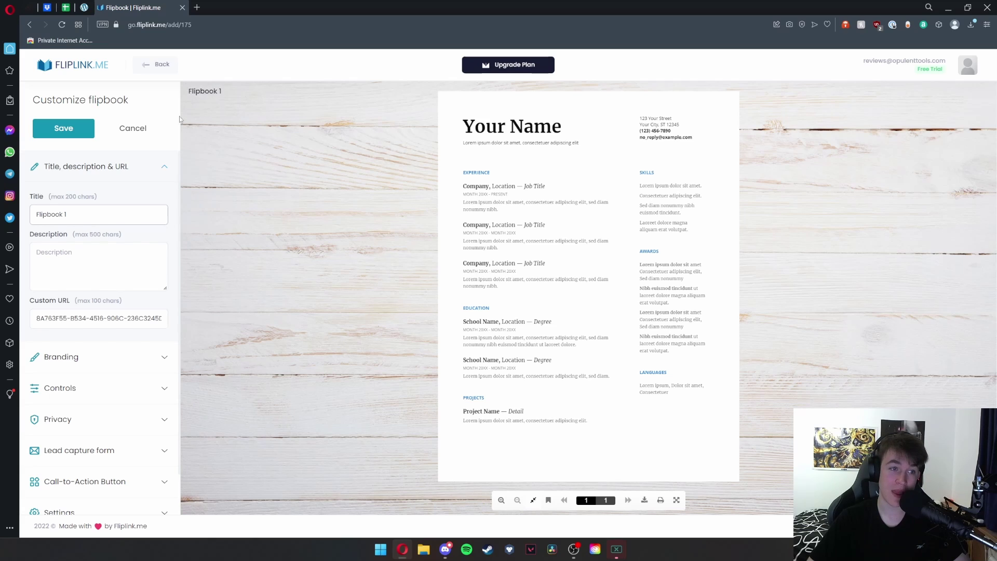
Set the flipbook's description to "A CV for a job.".
left_click(61, 252)
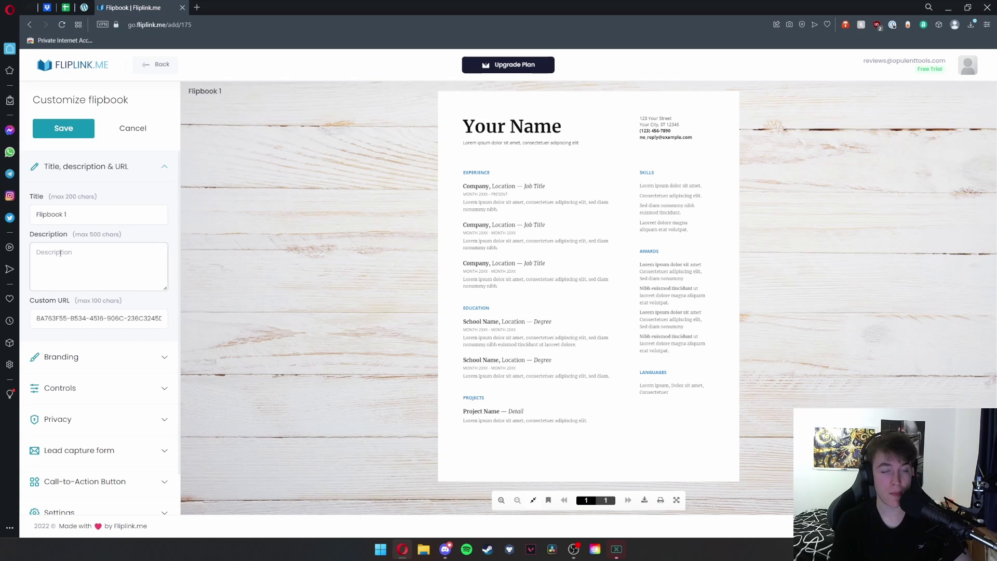
type("A cont")
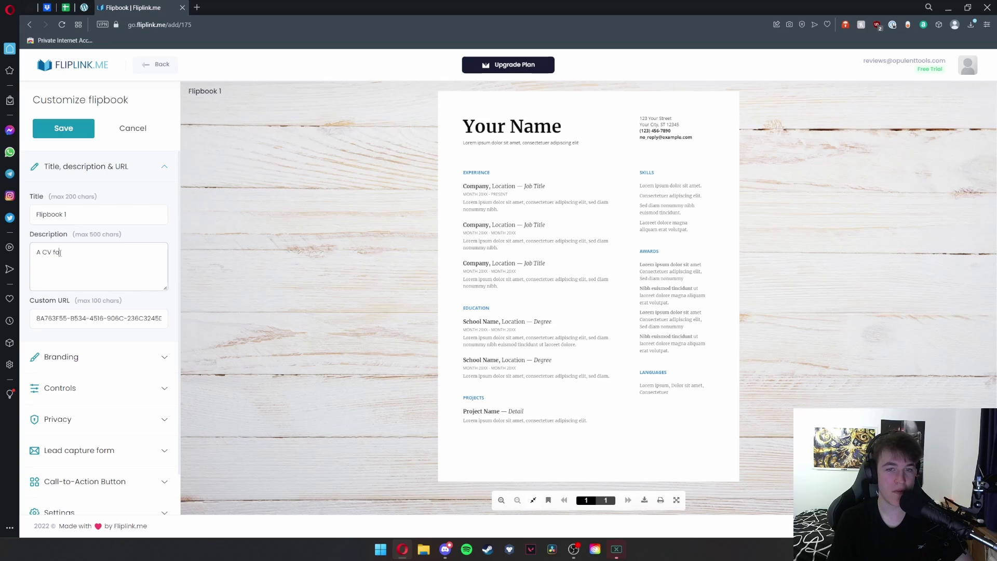
type(" job.")
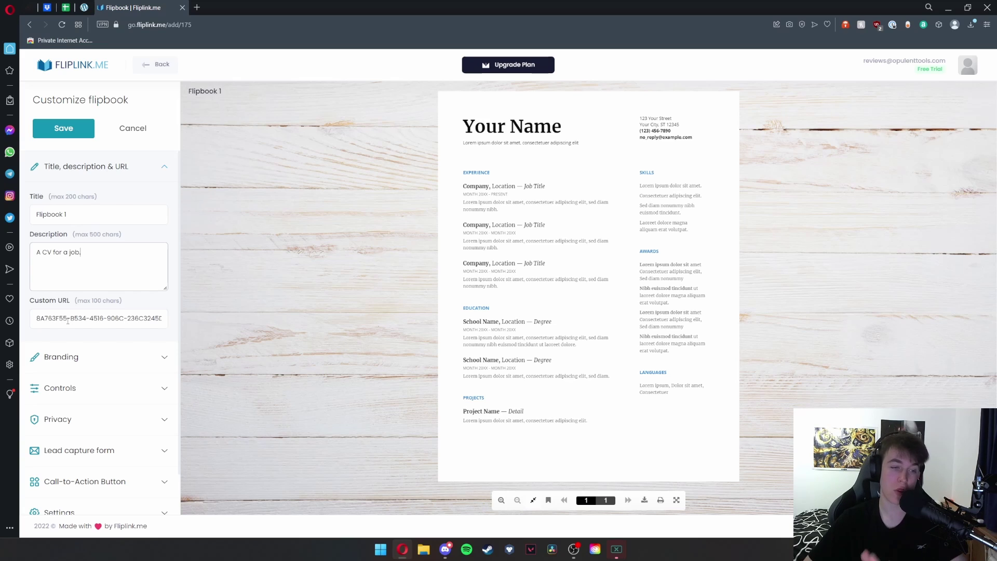
left_click(114, 319)
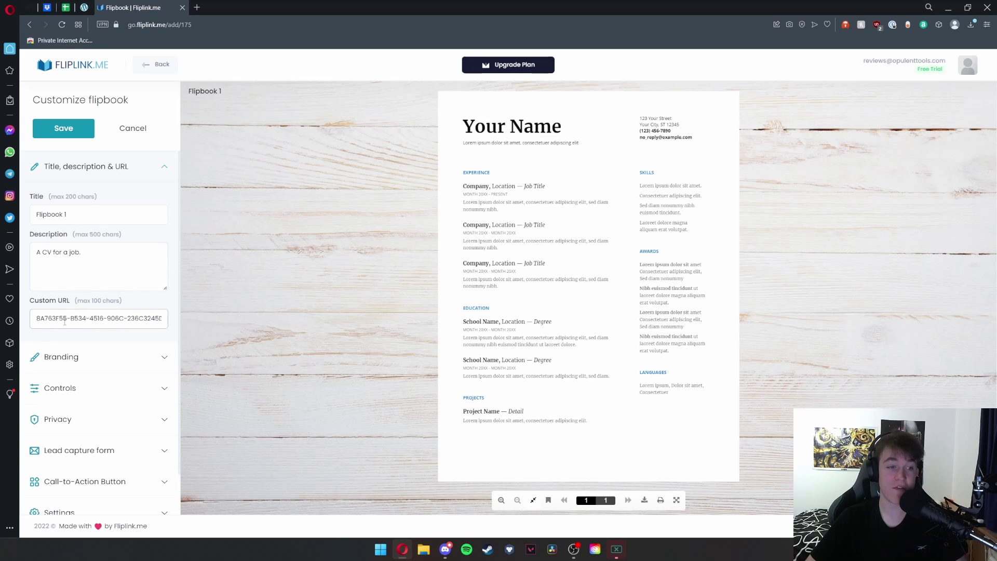
left_click(164, 166)
Set the flipbook's branding background image to Study Table.
left_click(166, 199)
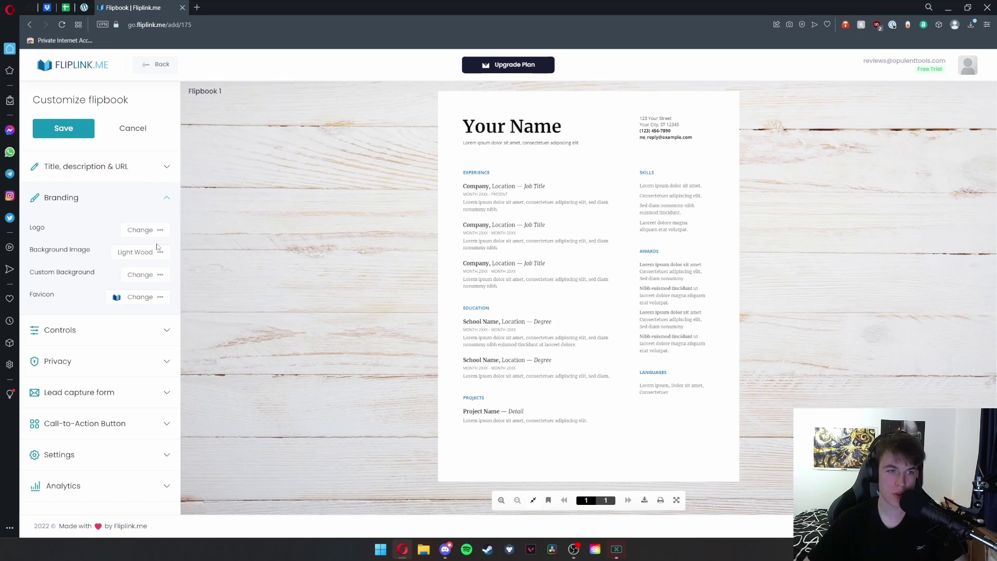
left_click(135, 253)
scroll(337, 231, "down", 3)
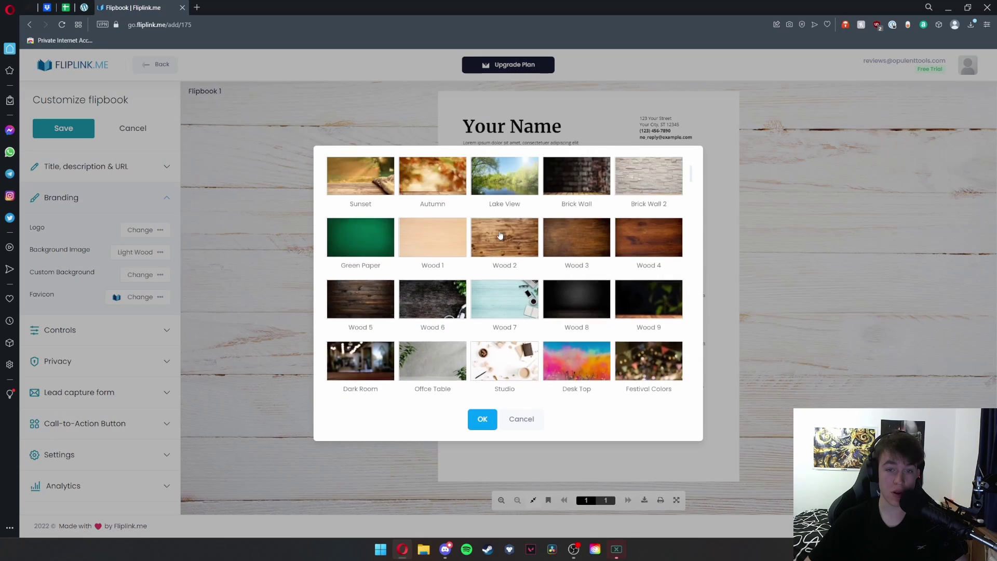
scroll(374, 223, "up", 3)
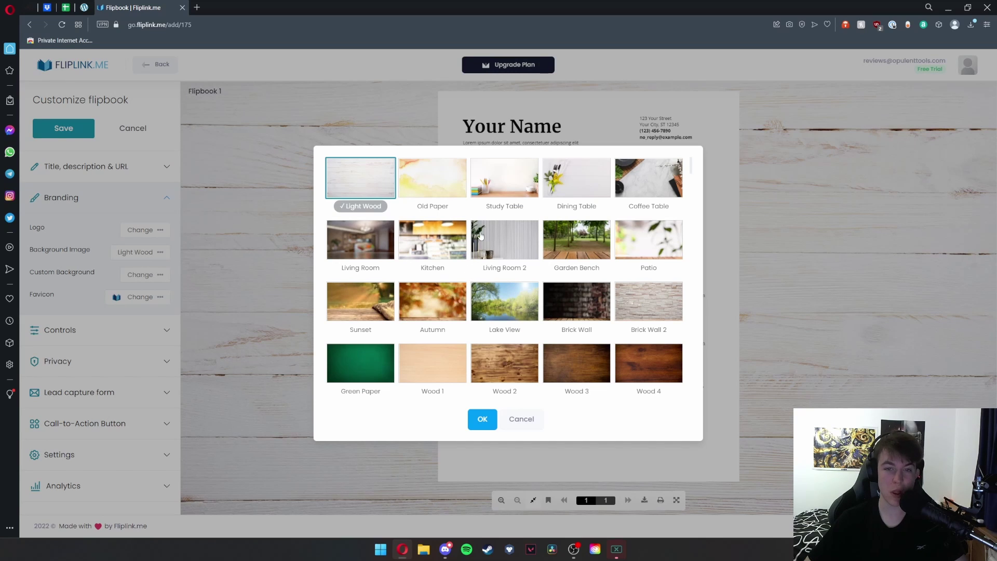
left_click(510, 187)
left_click(490, 415)
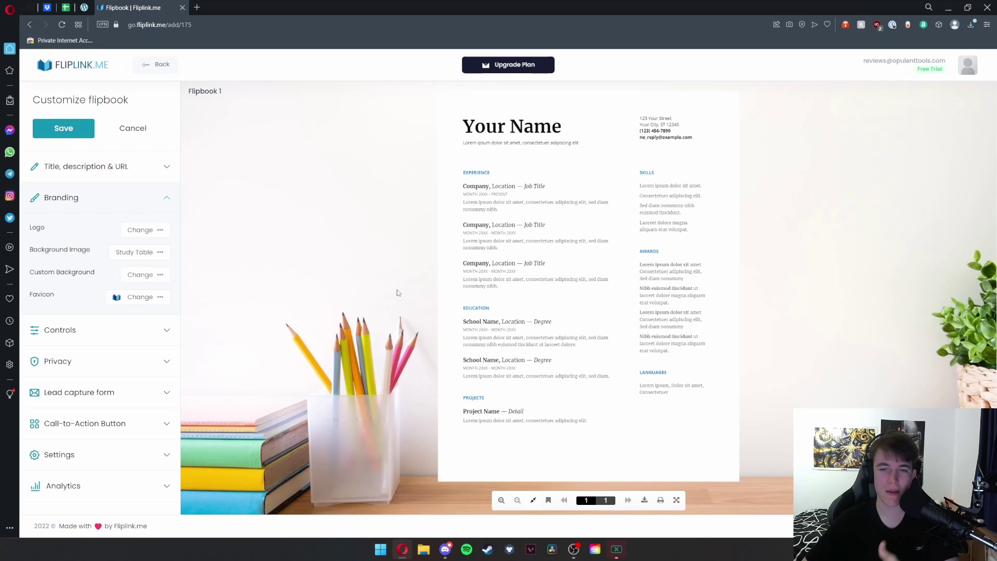
Review the branding options for the flipbook's logo, background image and favicon without changing them.
left_click(130, 230)
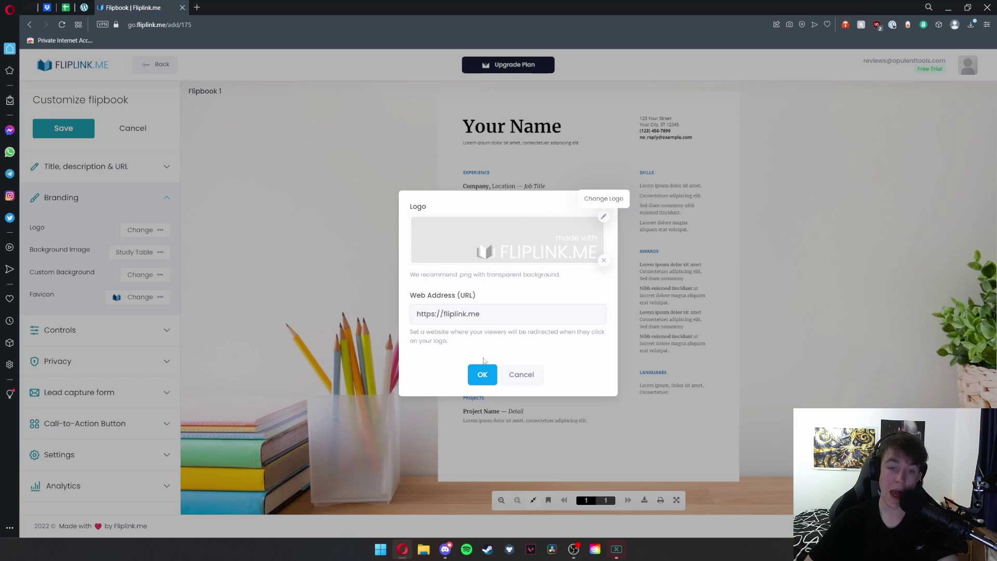
left_click(484, 374)
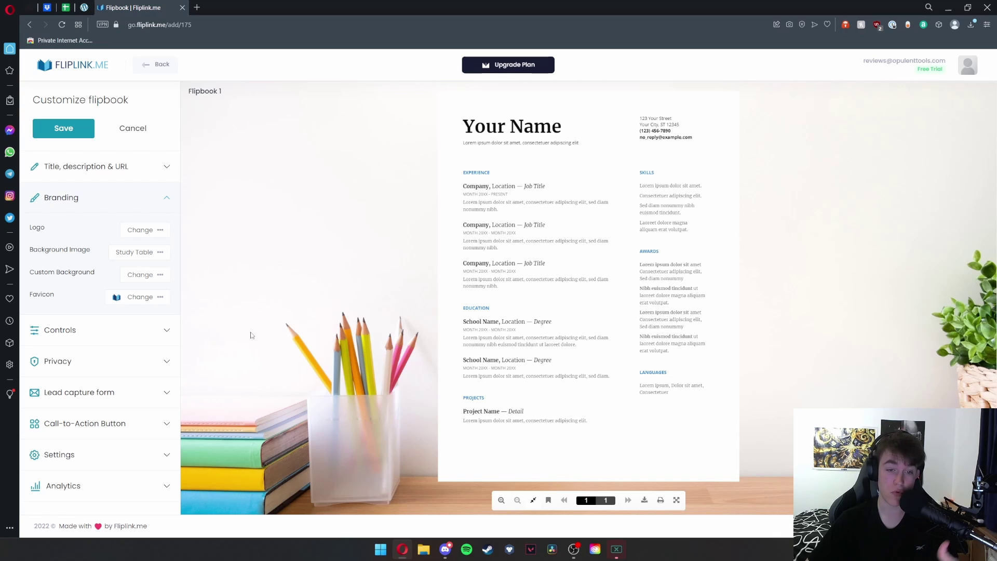
left_click(128, 254)
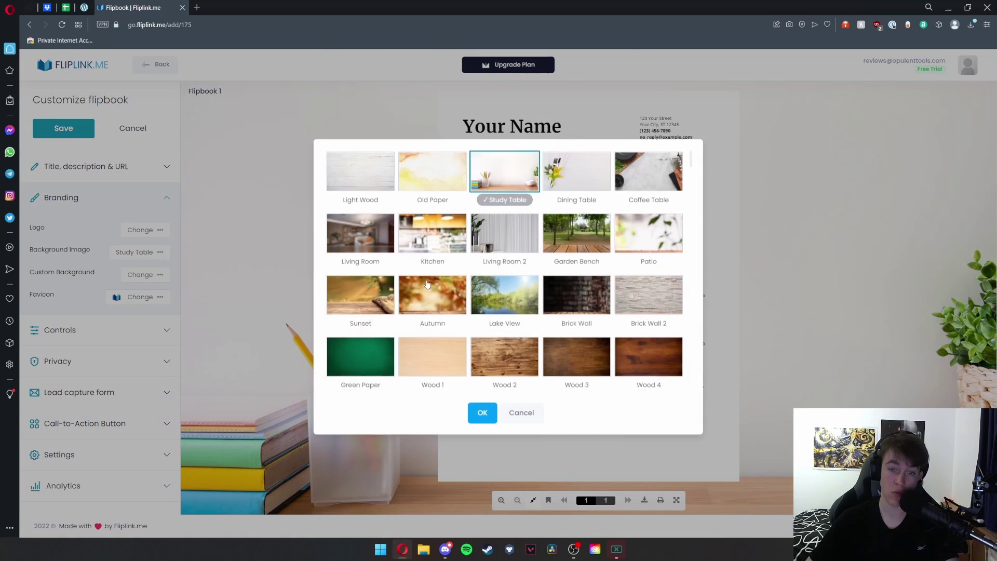
left_click(525, 421)
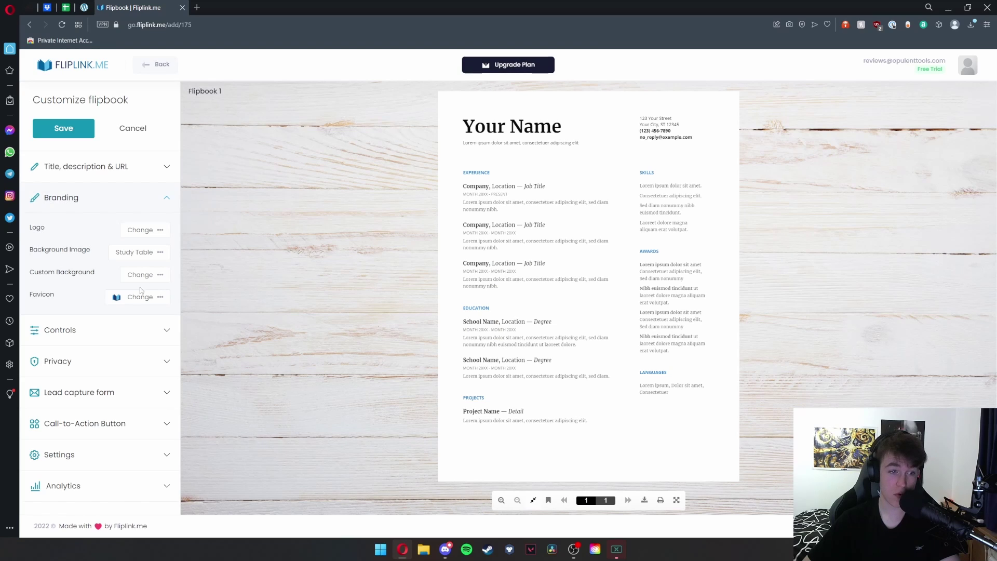
left_click(125, 298)
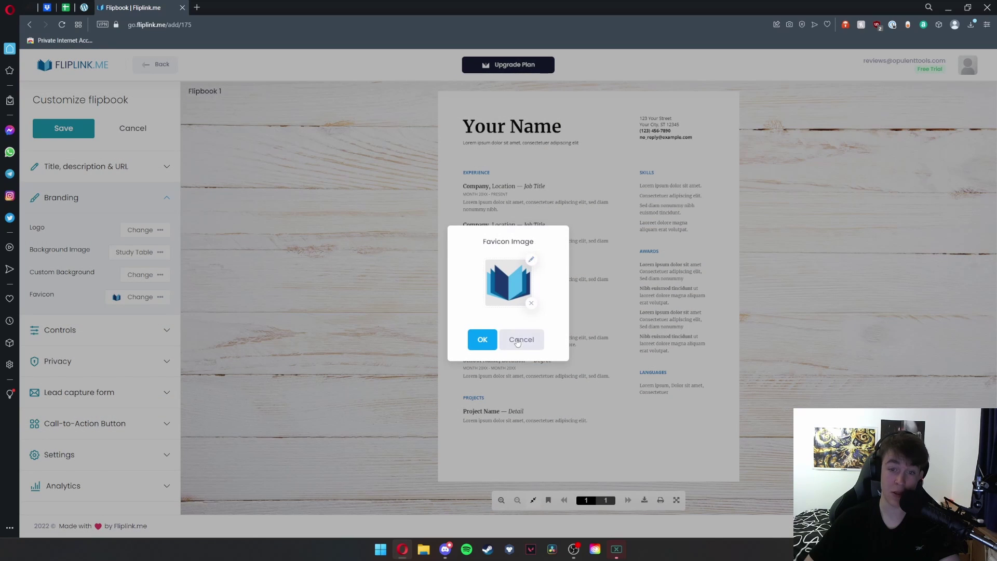
left_click(482, 339)
Toggle the Zoom viewer control off and on repeatedly, leaving it enabled.
left_click(104, 329)
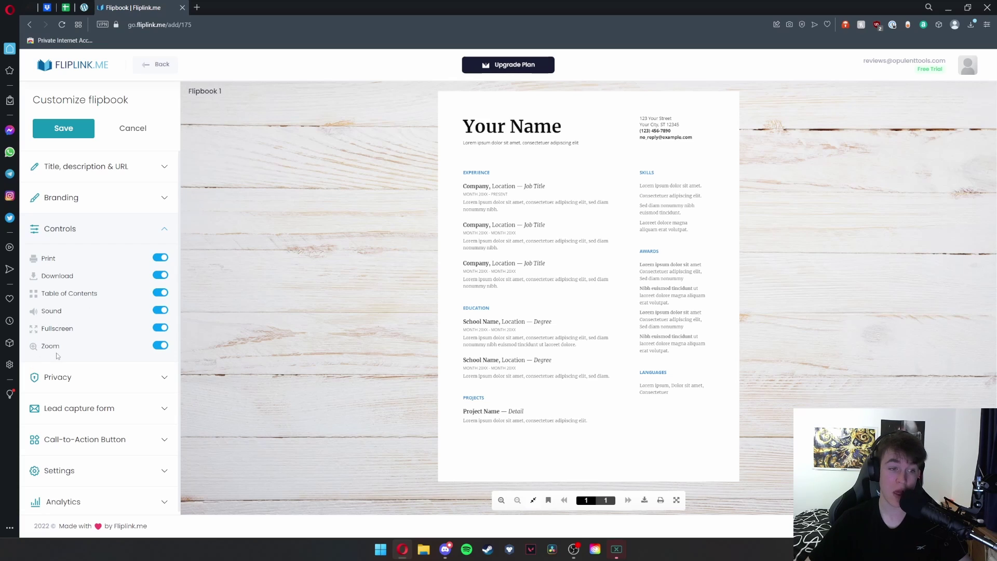
left_click(160, 346)
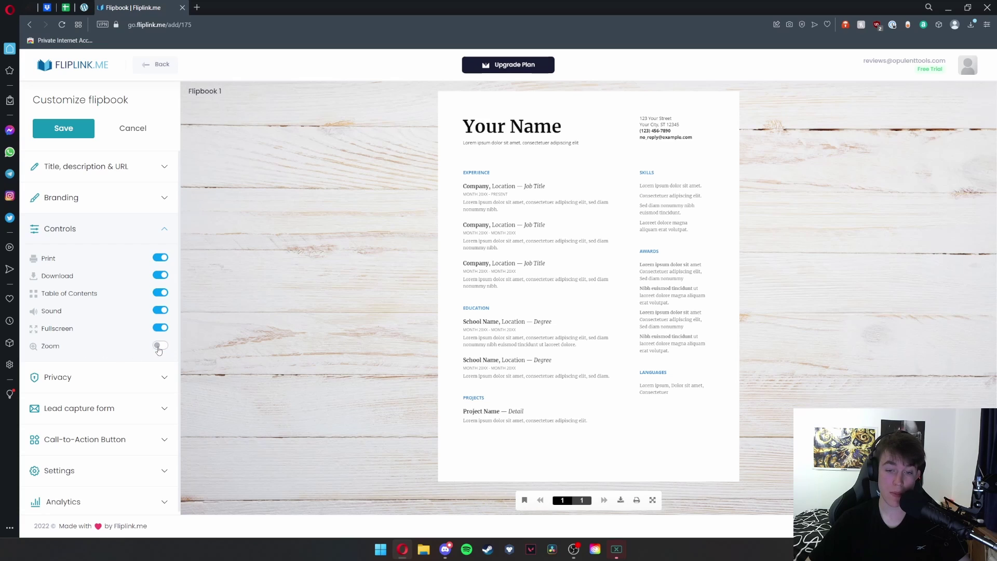
left_click(159, 347)
left_click(159, 347)
left_click(158, 347)
left_click(159, 347)
left_click(159, 347)
View the flipbook's privacy options and enable the lead capture form.
left_click(162, 377)
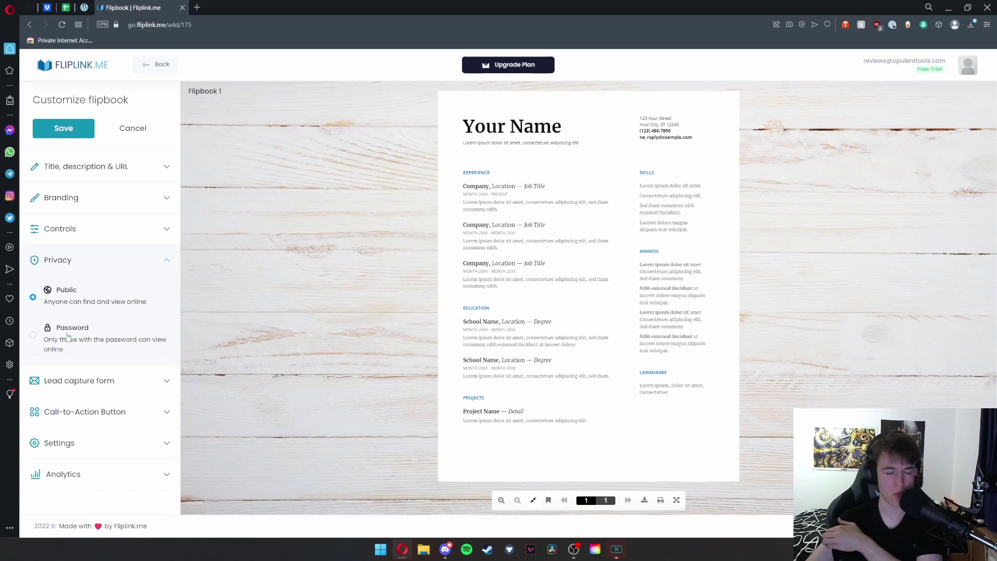
left_click(90, 382)
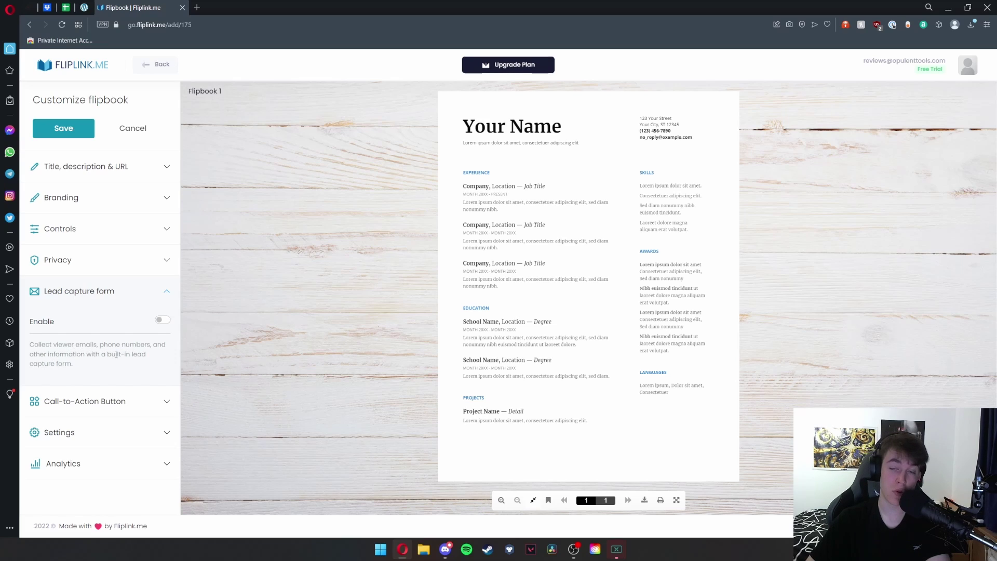
left_click(160, 319)
scroll(68, 361, "down", 1)
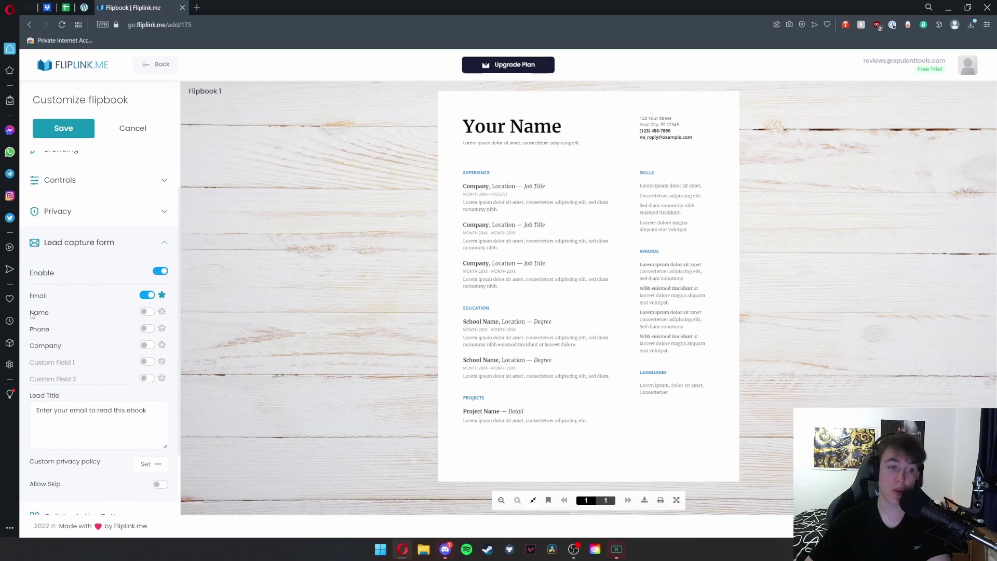
left_click(164, 242)
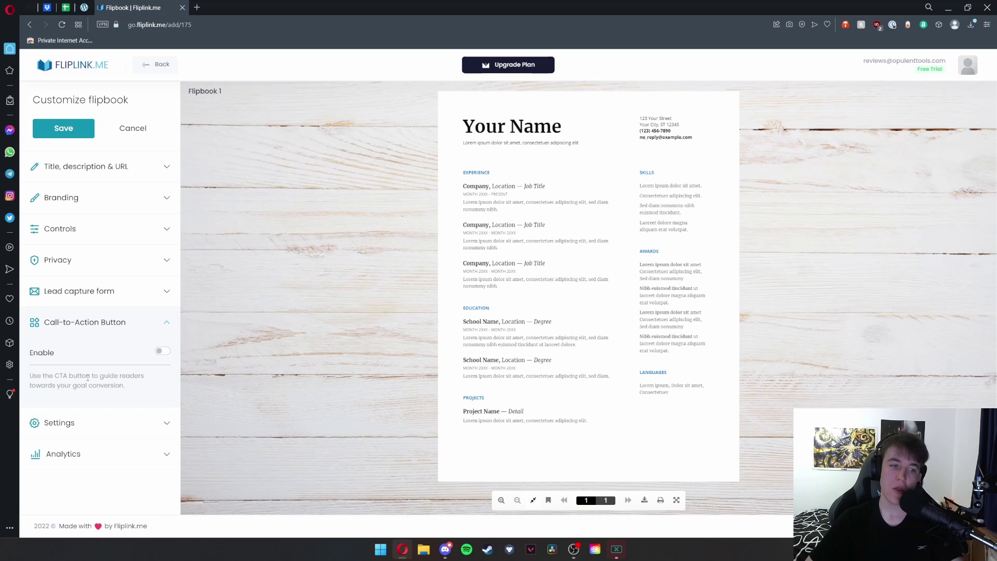
Enable the call-to-action button and set its text to "Visit Our Twitter".
left_click(159, 353)
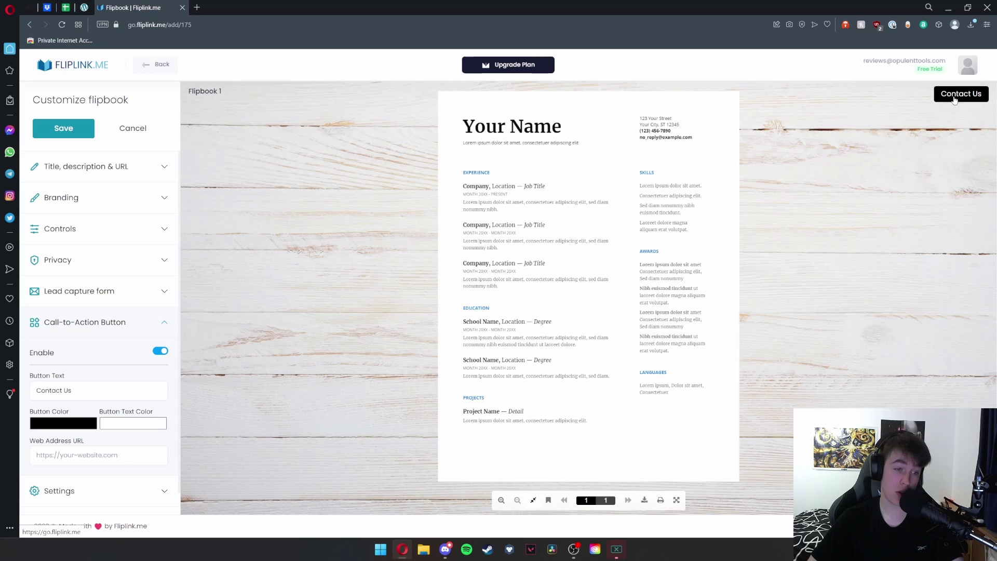
triple_click(98, 389)
type("Visit")
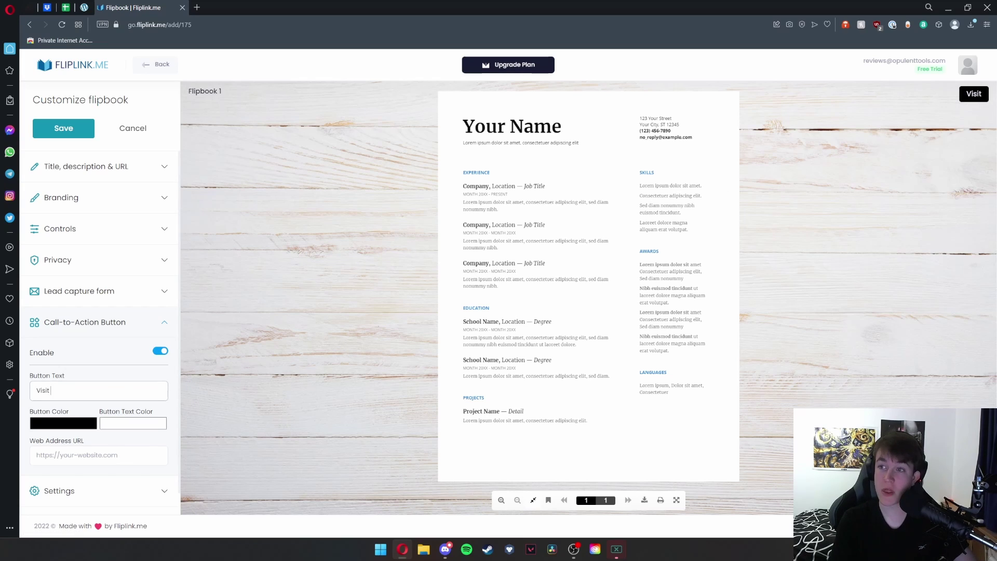
type(" Our Twitter")
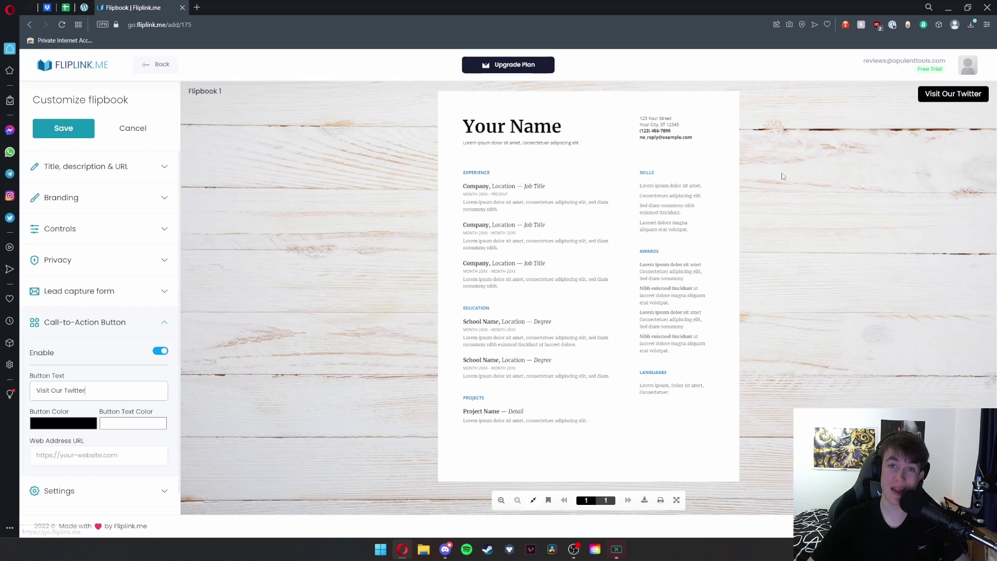
Switch the book layout to 1 Page and back to 2 Pages, and turn right-to-left on and off again.
scroll(127, 291, "down", 2)
left_click(107, 469)
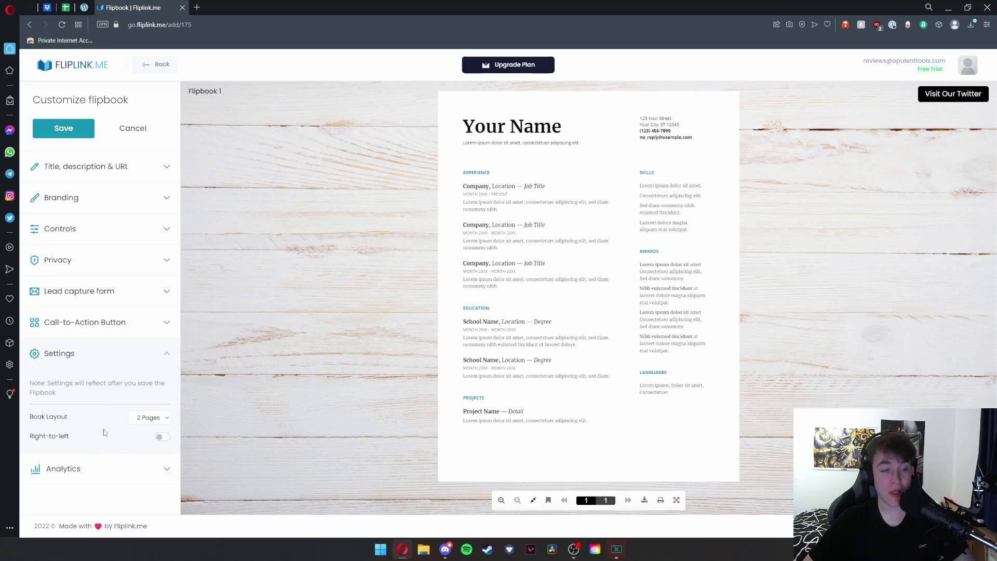
left_click(141, 418)
left_click(147, 430)
left_click(148, 417)
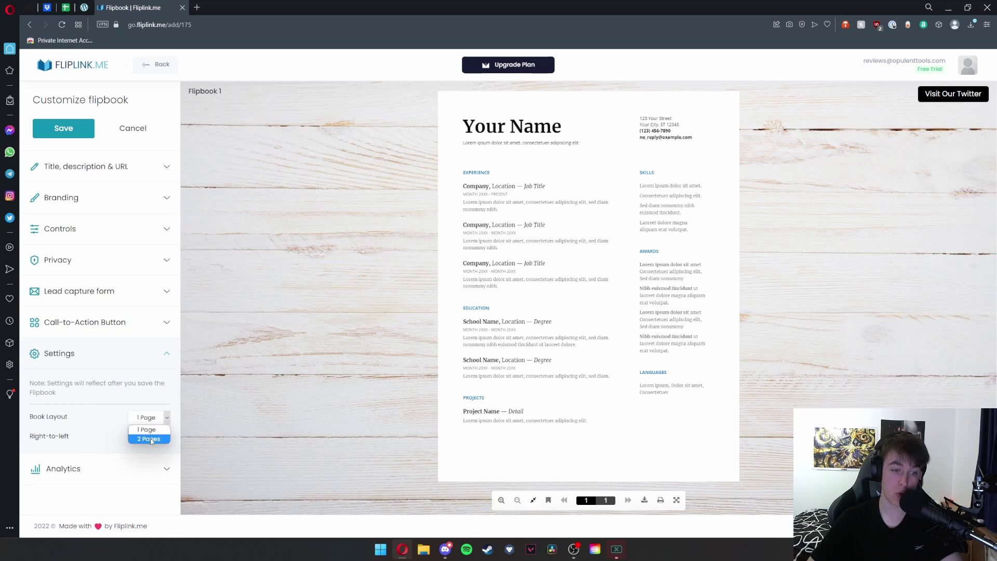
left_click(149, 439)
left_click(163, 438)
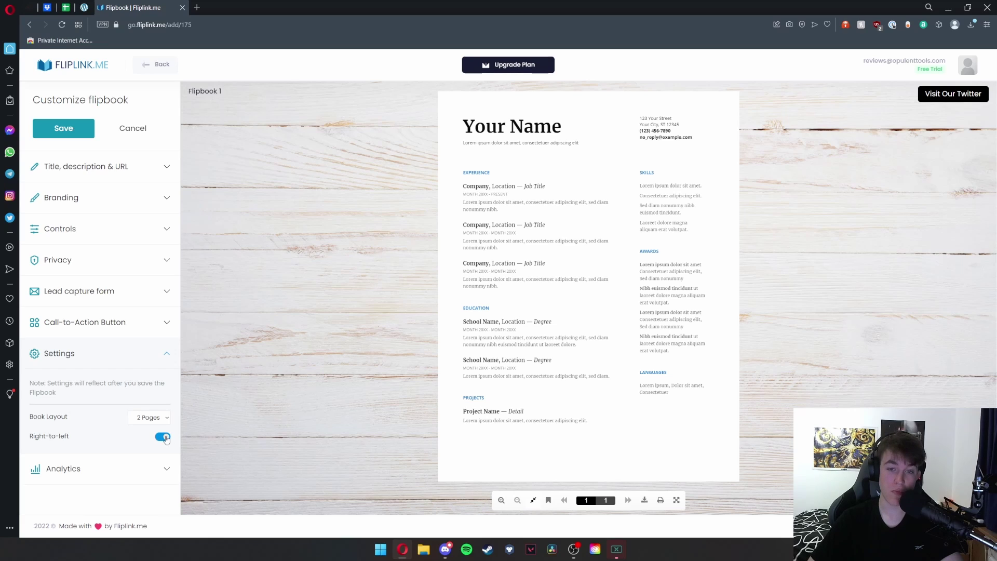
left_click(164, 438)
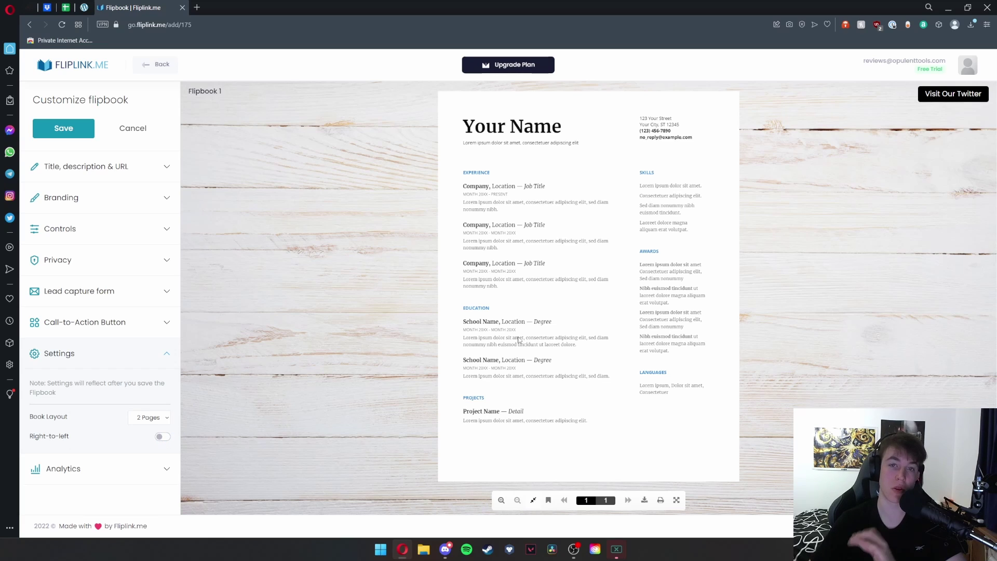
Examine the analytics settings for the Facebook Pixel, Google Analytics and Google Tag Manager IDs.
left_click(66, 470)
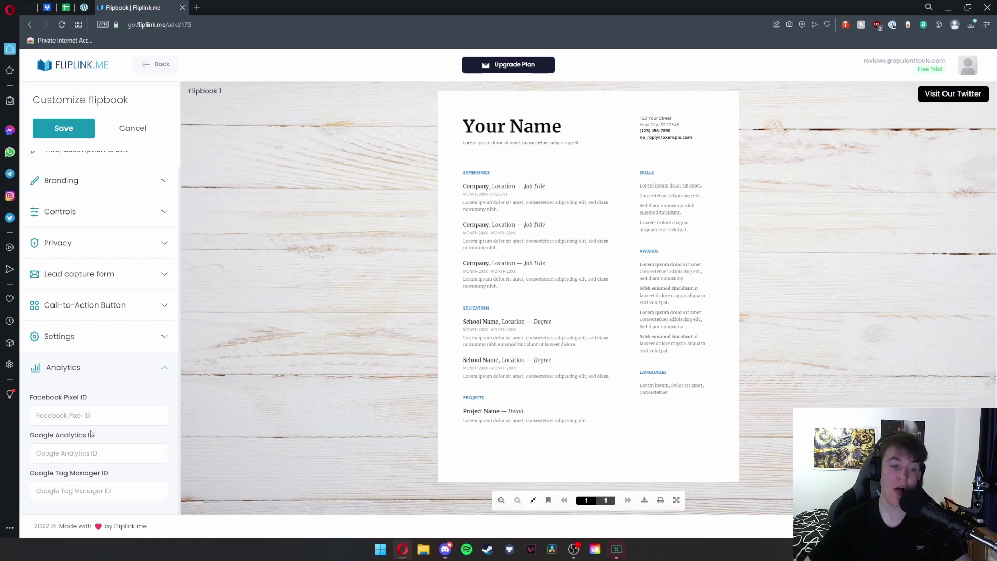
left_click(68, 453)
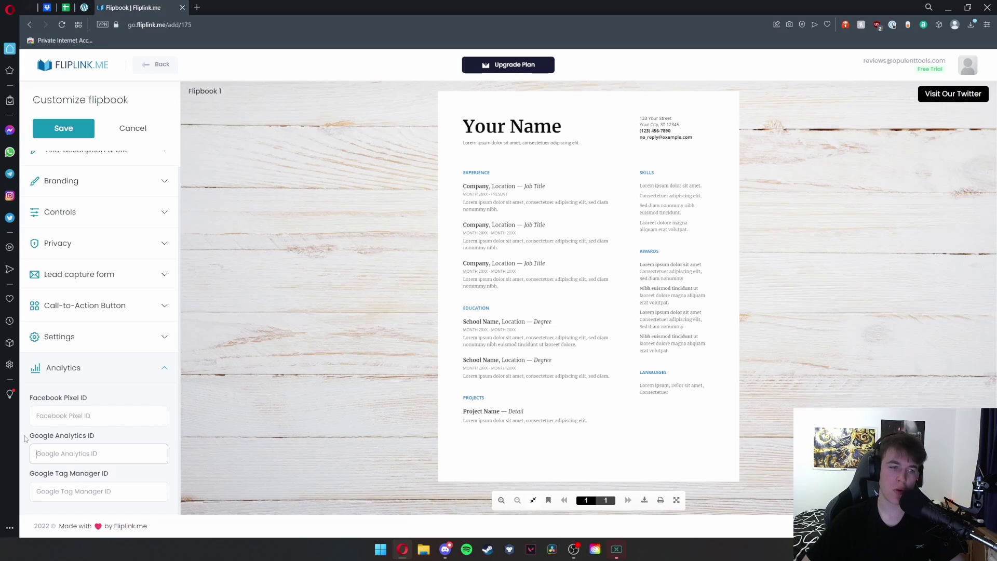
left_click_drag(24, 439, 116, 434)
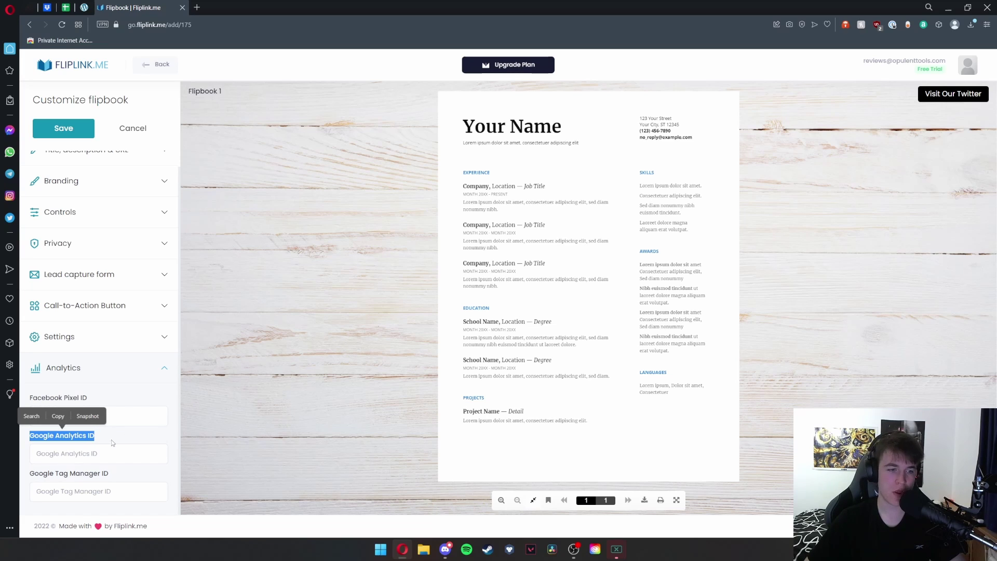
left_click(112, 453)
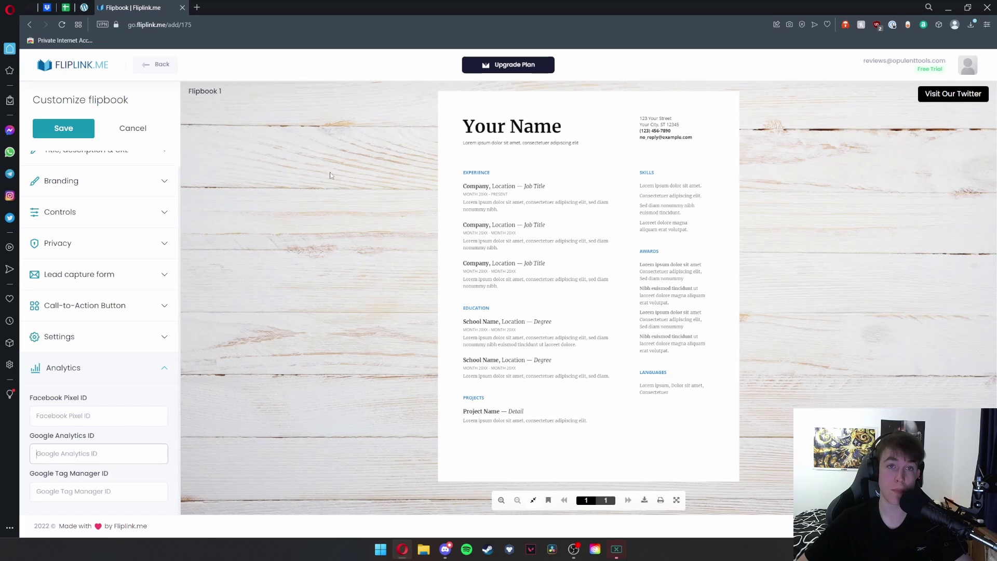
Cancel the flipbook customization without saving, preview the Resume flipbook and return to the flipbook list.
left_click(136, 128)
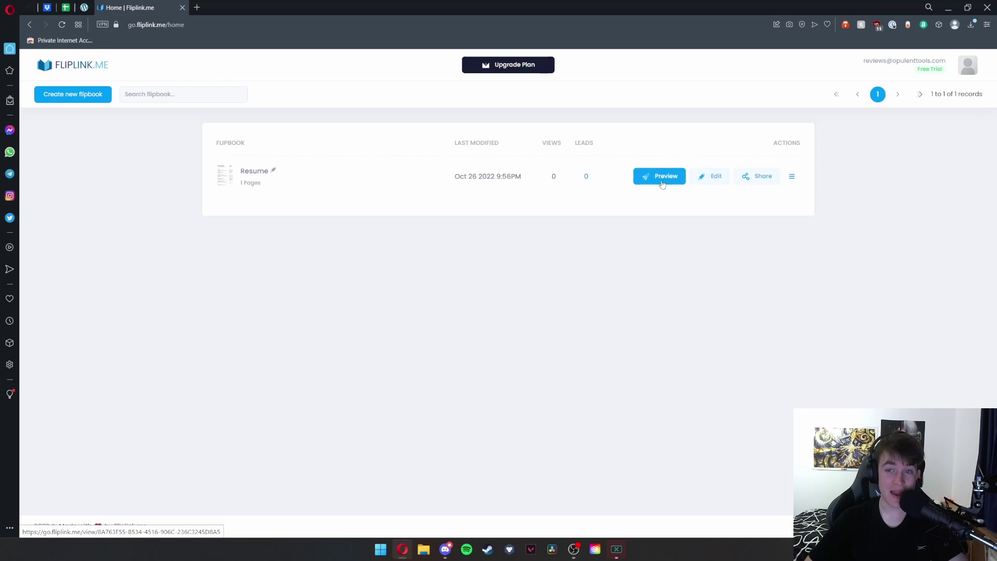
left_click(661, 177)
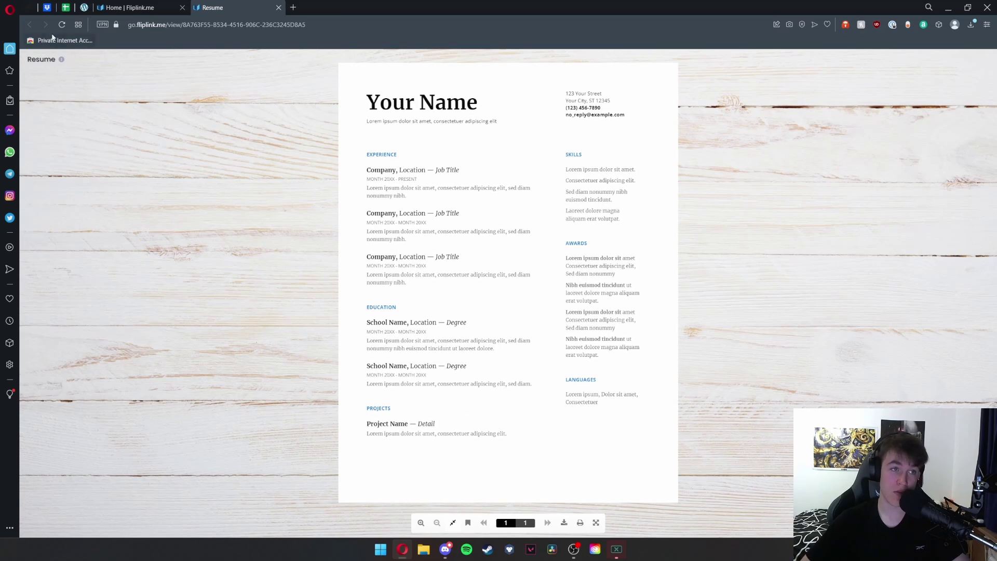
left_click(135, 9)
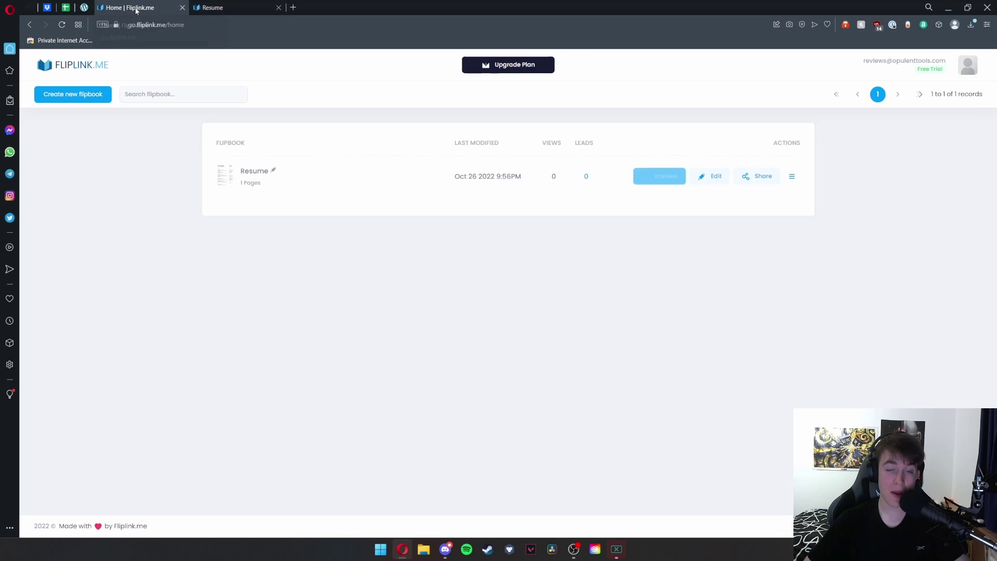
View the Resume flipbook's share link and its additional actions, closing both without making changes.
left_click(759, 180)
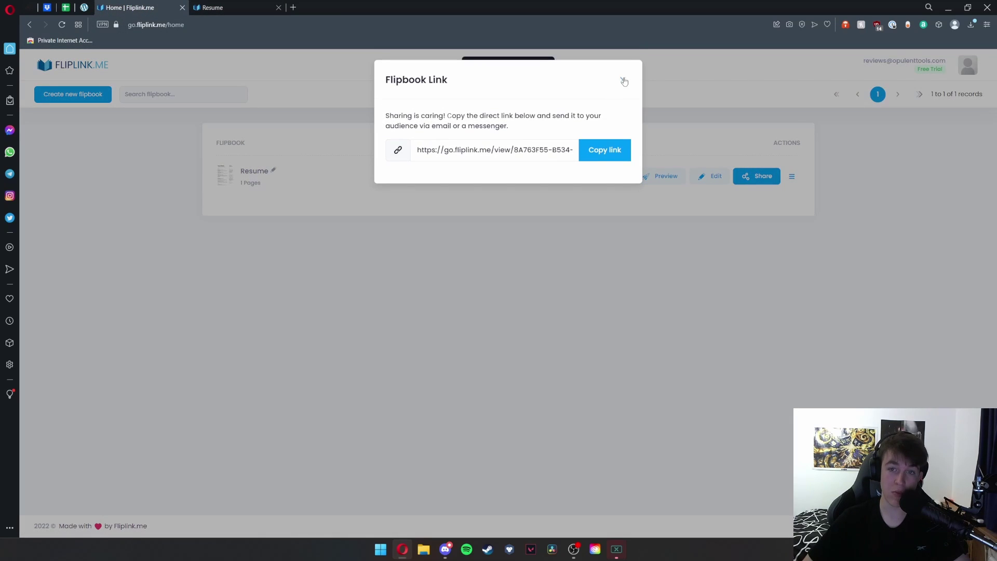
left_click(623, 82)
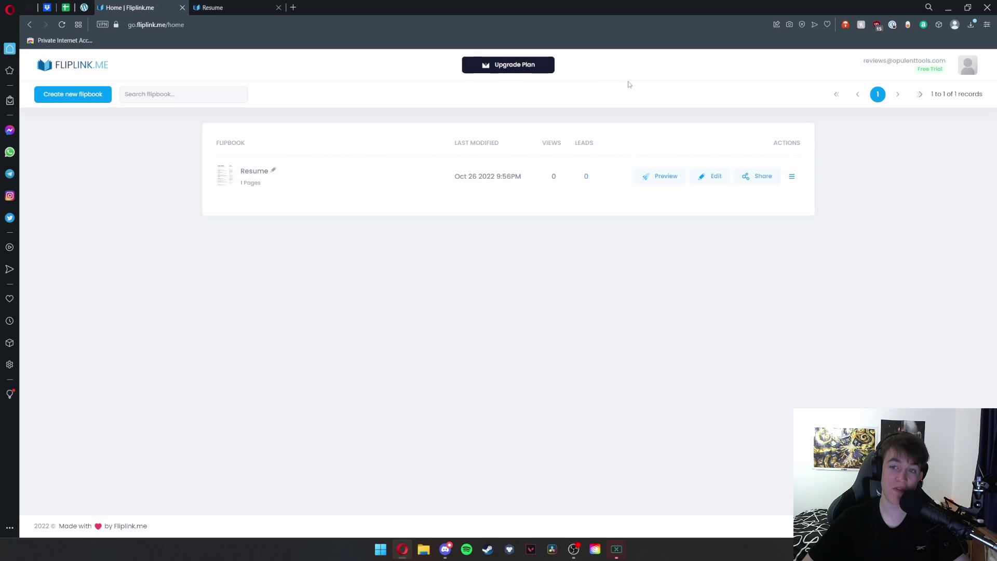
left_click(791, 178)
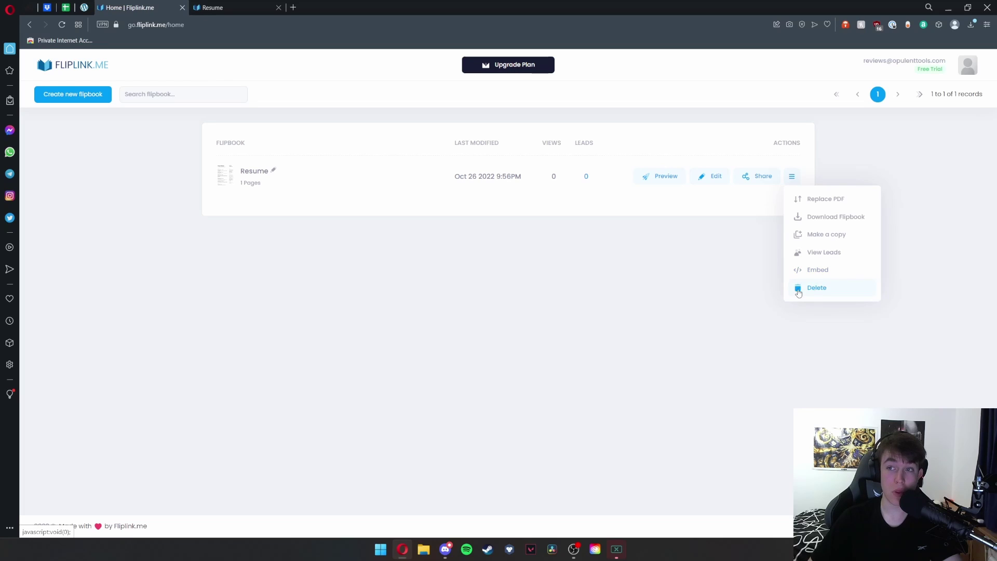
left_click(848, 147)
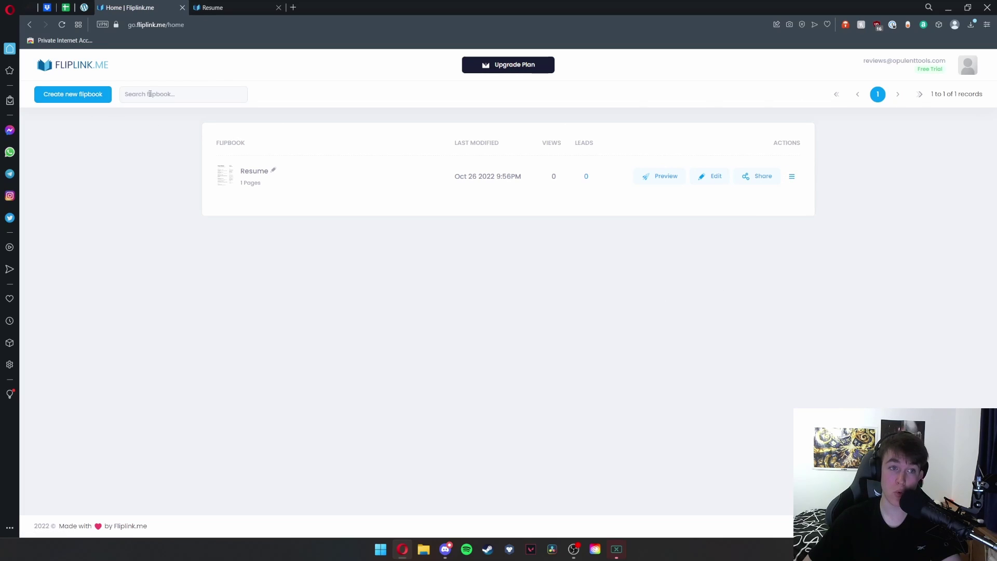
View the Resume flipbook's leads page and look over the account options.
left_click(586, 176)
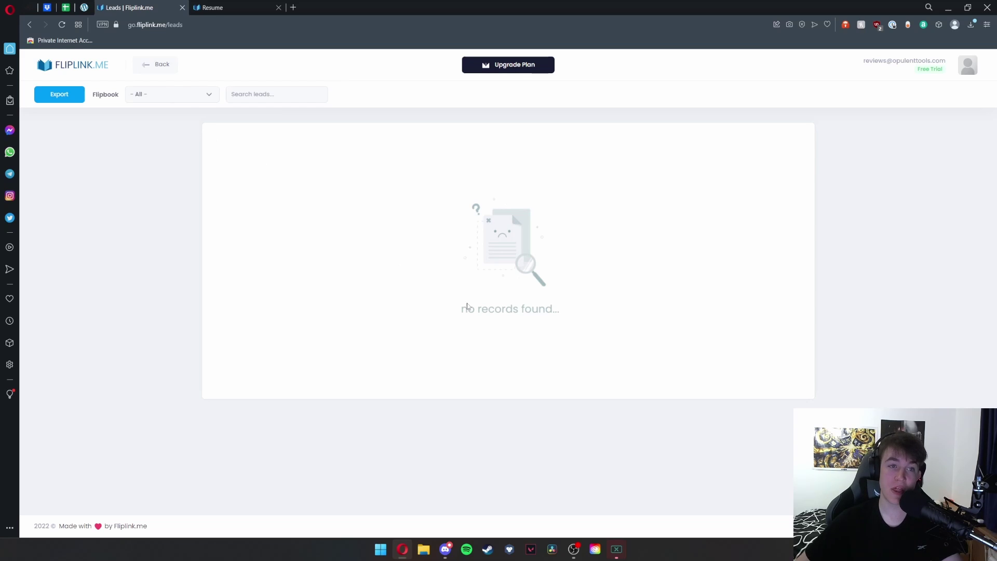
left_click(971, 69)
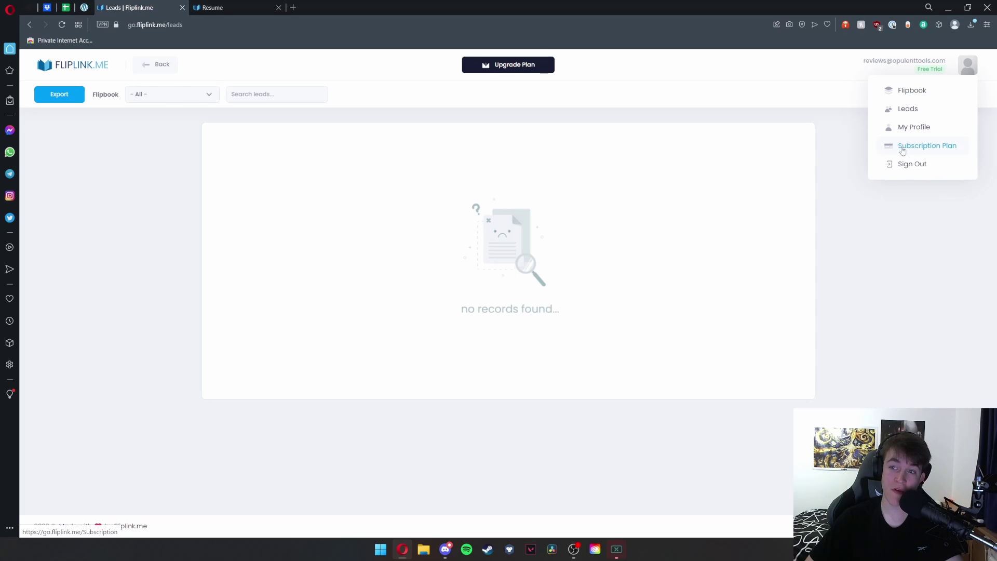
left_click(869, 296)
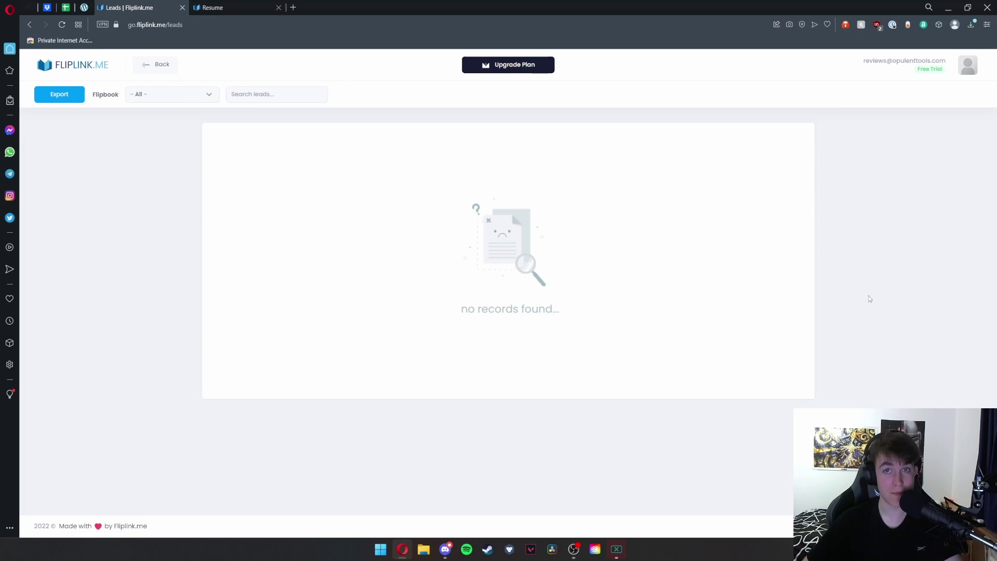